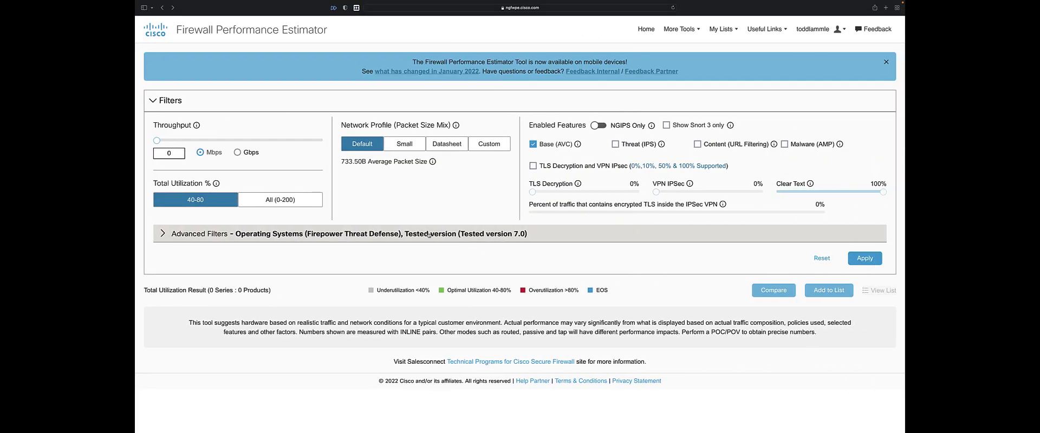
# - Check the page address, then switch throughput units to Gbps and enter 1
pyautogui.click(505, 8)
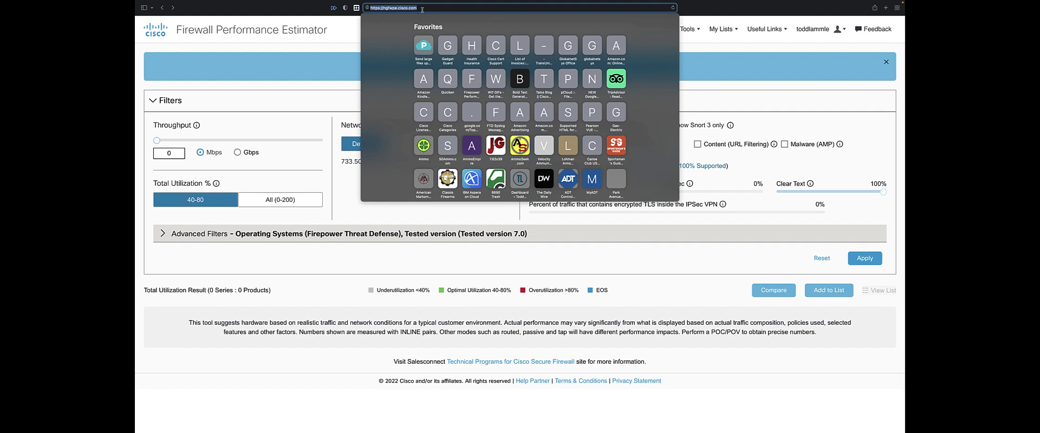
pyautogui.click(358, 30)
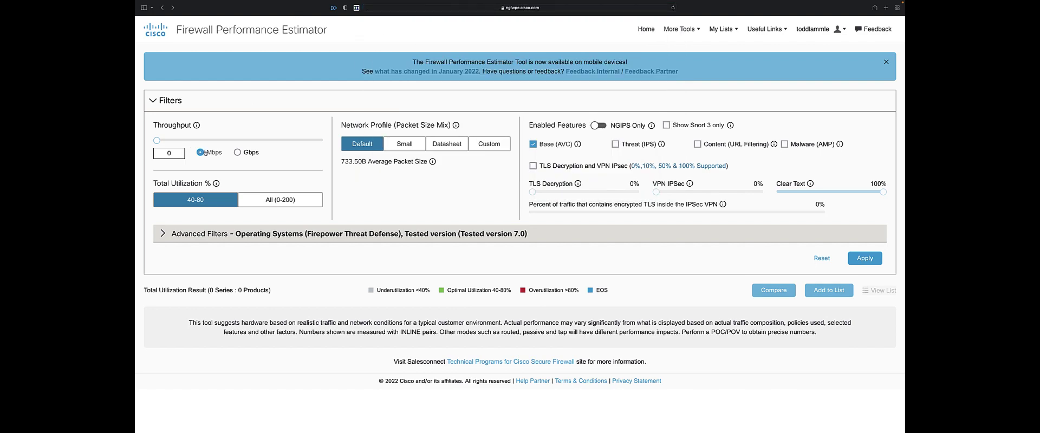
pyautogui.click(237, 153)
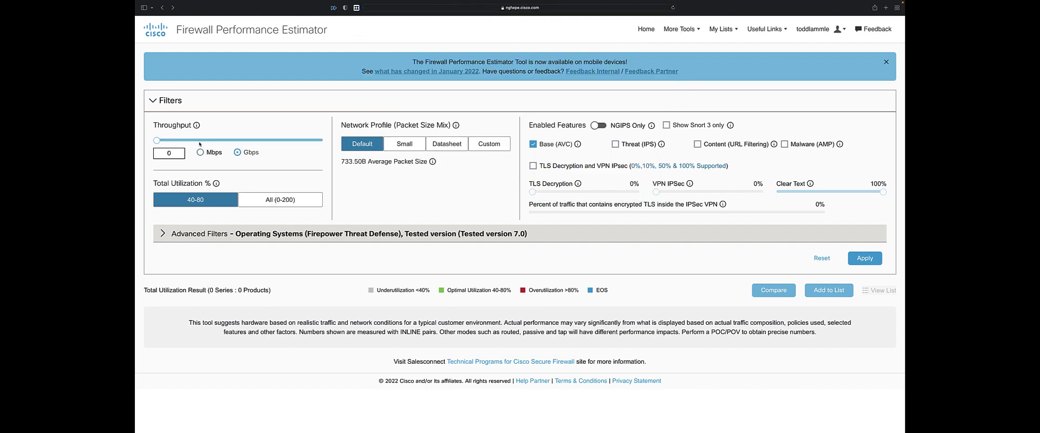
pyautogui.doubleClick(168, 153)
pyautogui.write('1')
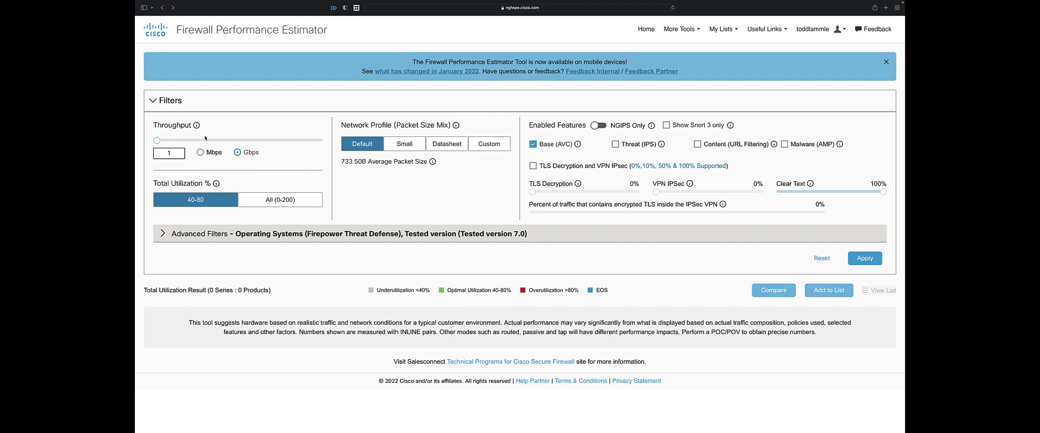
# - Choose All (0-200) utilization and change the throughput value to 2 Gbps
pyautogui.moveTo(215, 184)
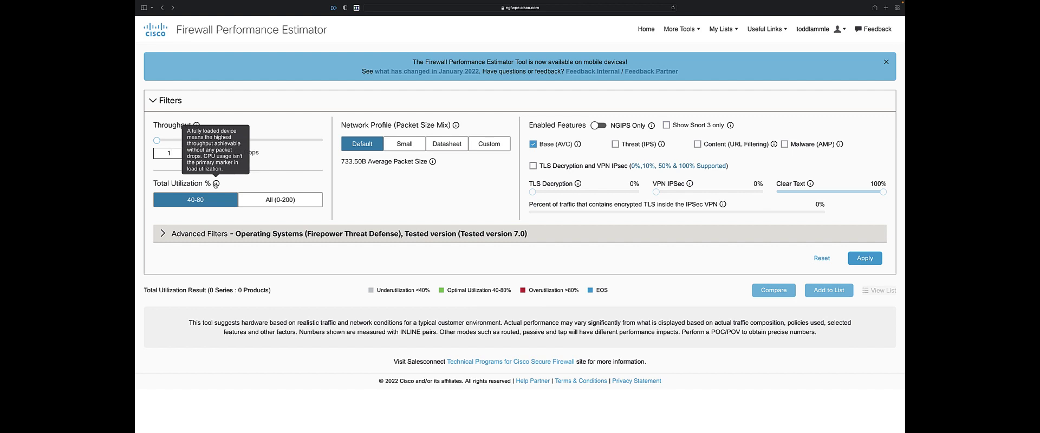
pyautogui.click(286, 202)
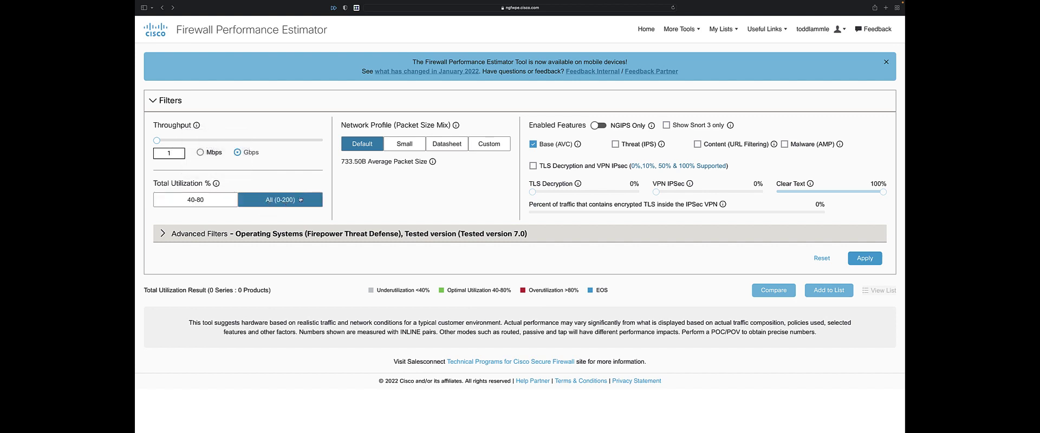
pyautogui.moveTo(179, 151); pyautogui.dragTo(160, 154)
pyautogui.write('2')
pyautogui.moveTo(341, 162); pyautogui.dragTo(354, 161)
pyautogui.moveTo(432, 162)
pyautogui.moveTo(730, 127)
# - Re-check Base (AVC) and tick Threat (IPS), Malware (AMP) and Content (URL Filtering)
pyautogui.click(534, 146)
pyautogui.moveTo(558, 145); pyautogui.dragTo(571, 144)
pyautogui.moveTo(578, 145)
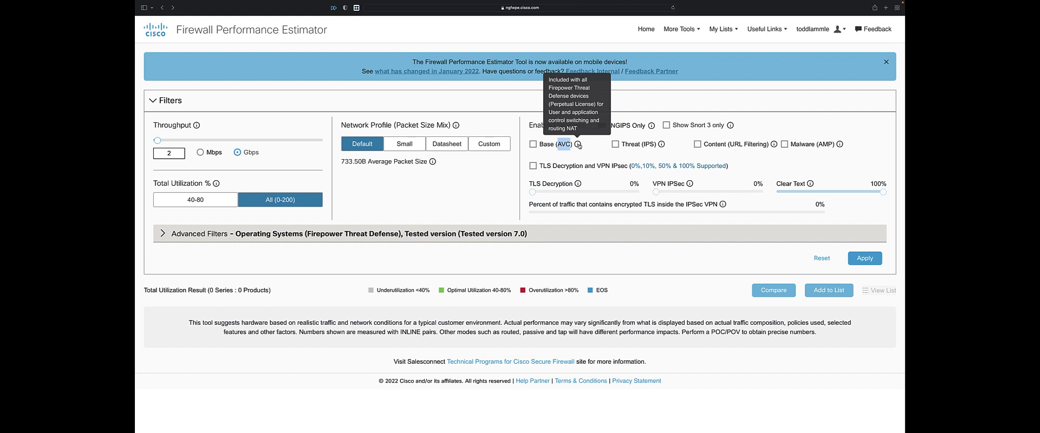
pyautogui.click(533, 144)
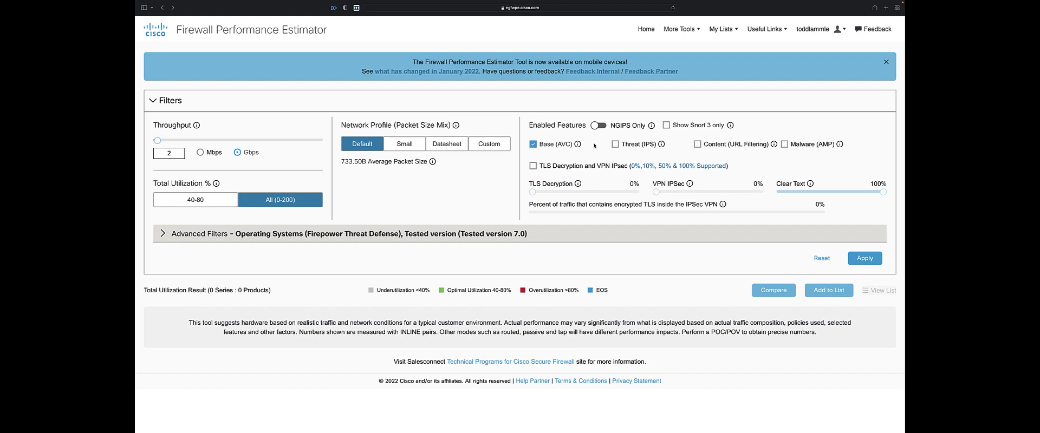
pyautogui.click(615, 145)
pyautogui.moveTo(661, 145)
pyautogui.moveTo(840, 147)
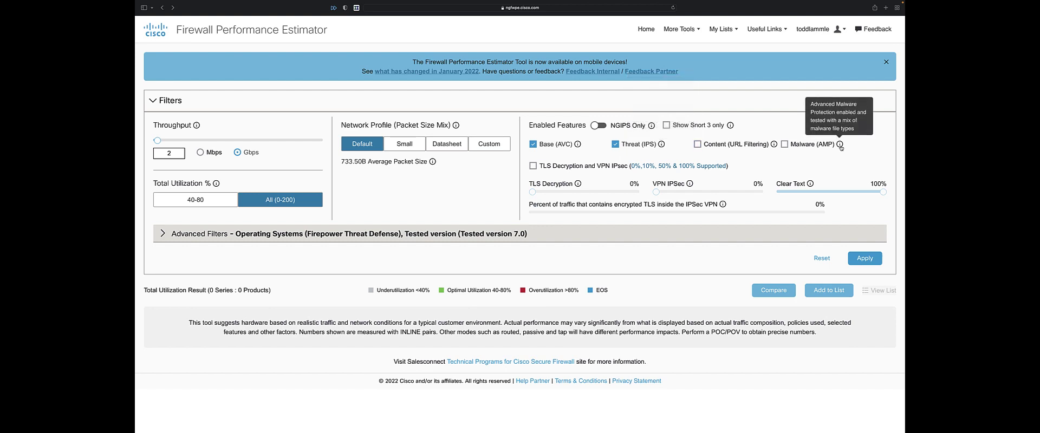
pyautogui.click(784, 145)
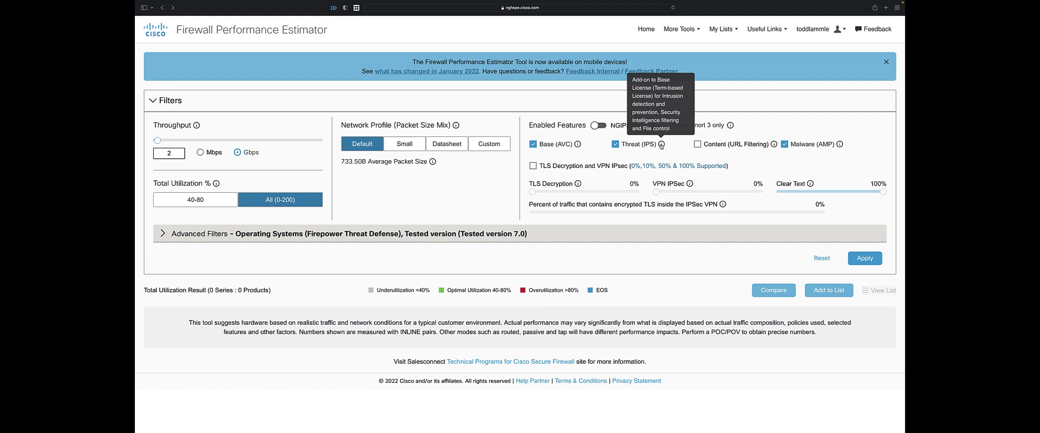
pyautogui.click(698, 144)
pyautogui.moveTo(774, 146)
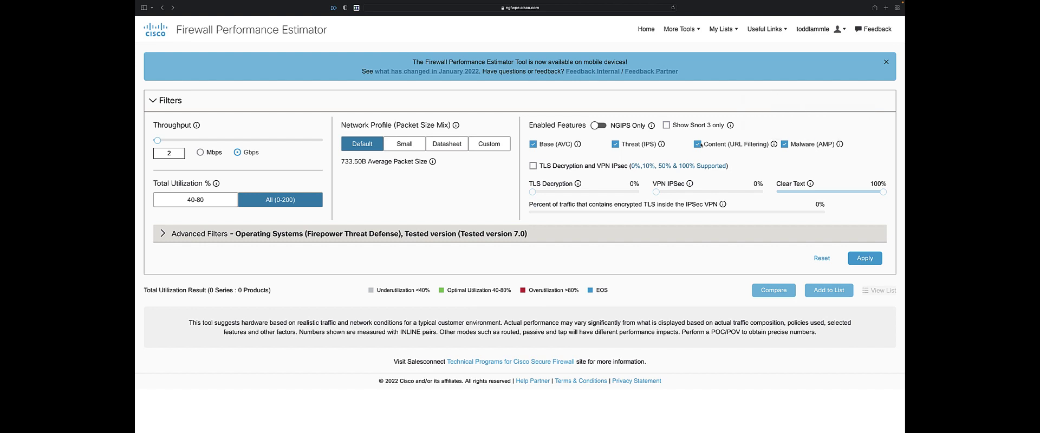
pyautogui.moveTo(660, 148)
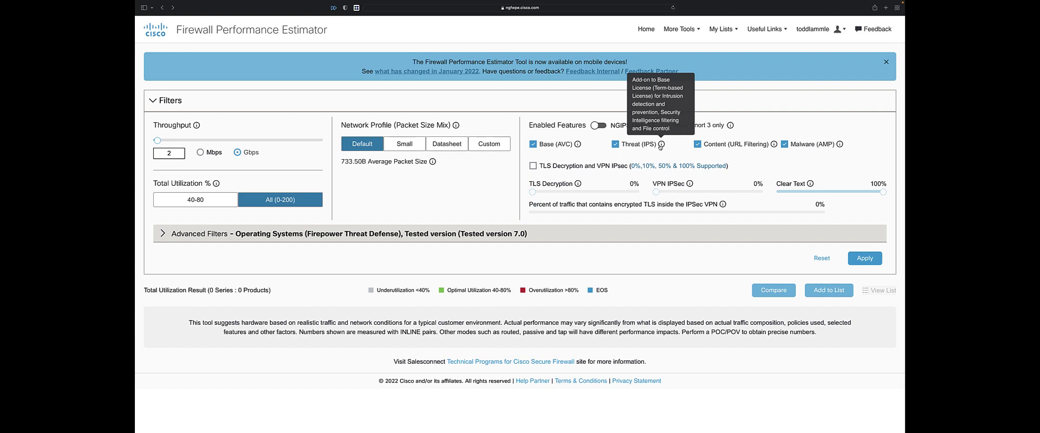
# - Expand Advanced Filters and browse the model series, power supply and high availability lists
pyautogui.click(163, 234)
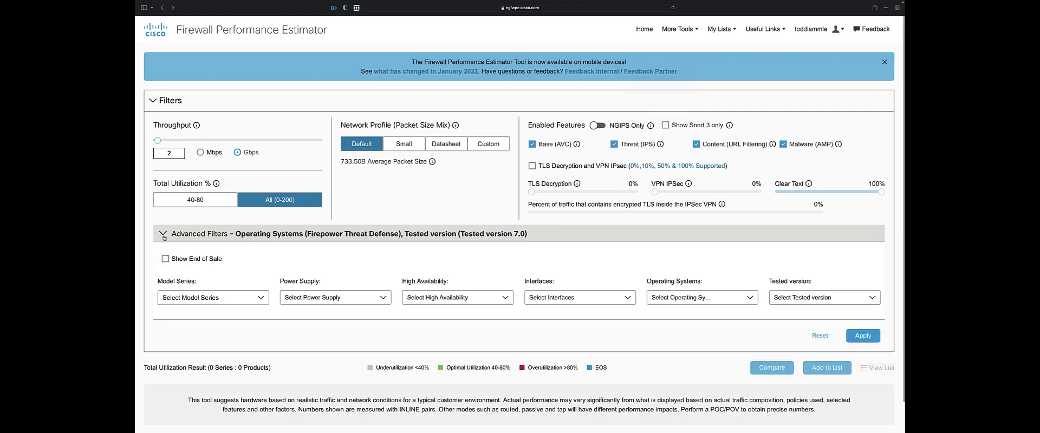
pyautogui.click(203, 301)
pyautogui.scroll(-2, 232, 326)
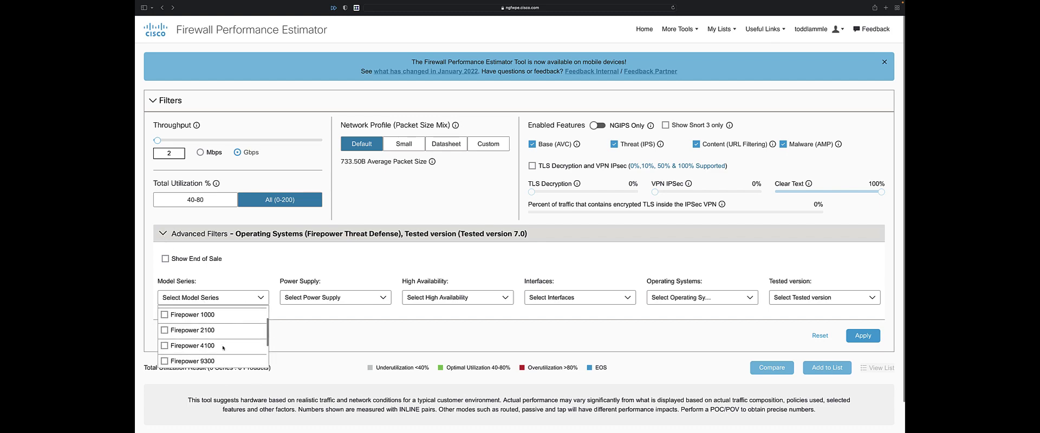
pyautogui.scroll(-3, 222, 347)
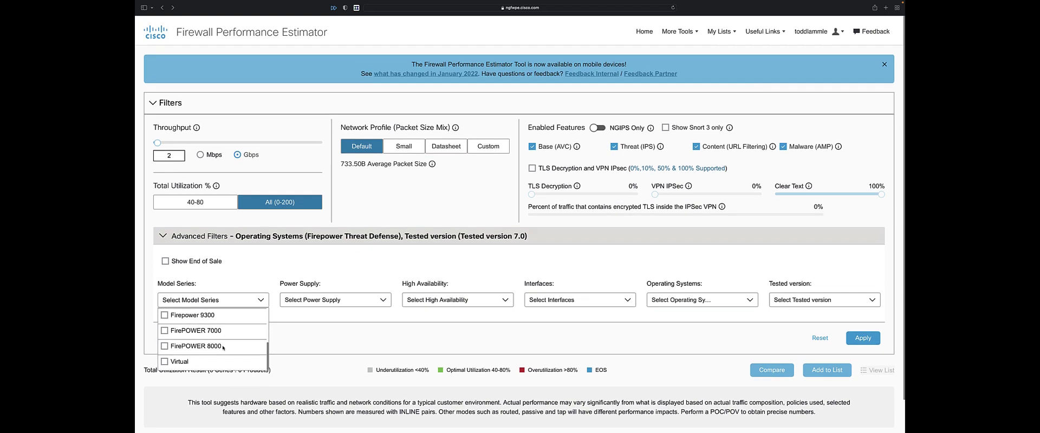
pyautogui.scroll(5, 223, 347)
pyautogui.click(367, 300)
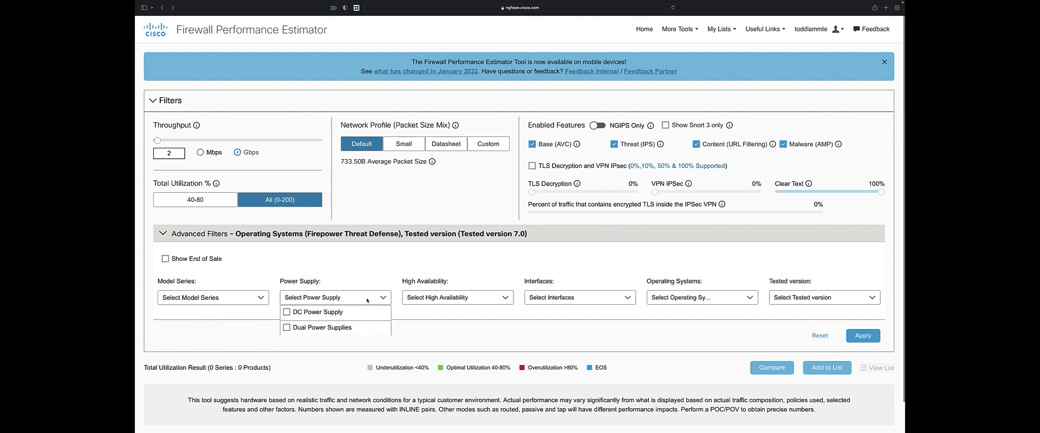
pyautogui.click(471, 301)
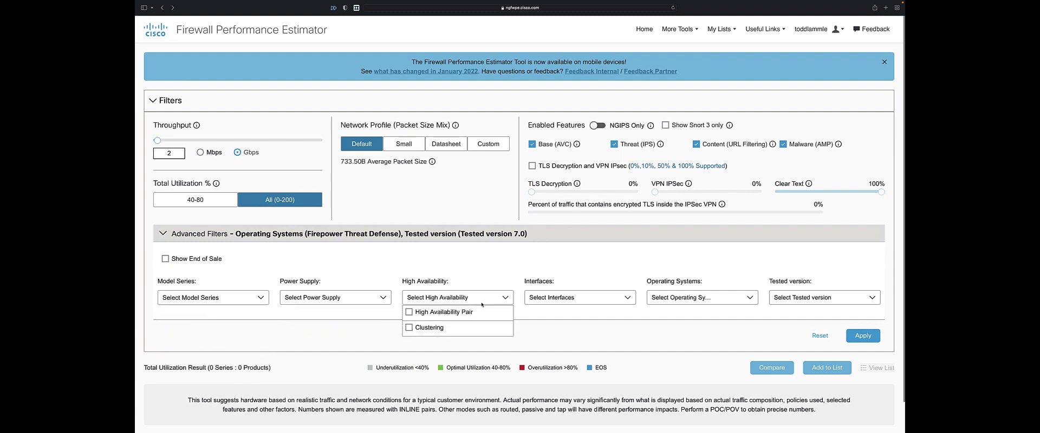
# - Check 1 Gb and 10 Gb Ethernet interfaces, then review operating system and tested version options
pyautogui.click(589, 304)
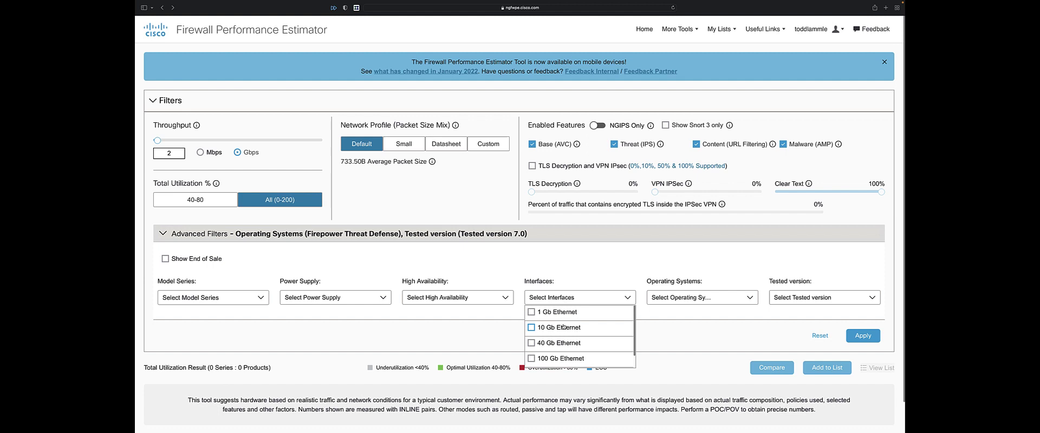
pyautogui.click(558, 328)
pyautogui.click(534, 314)
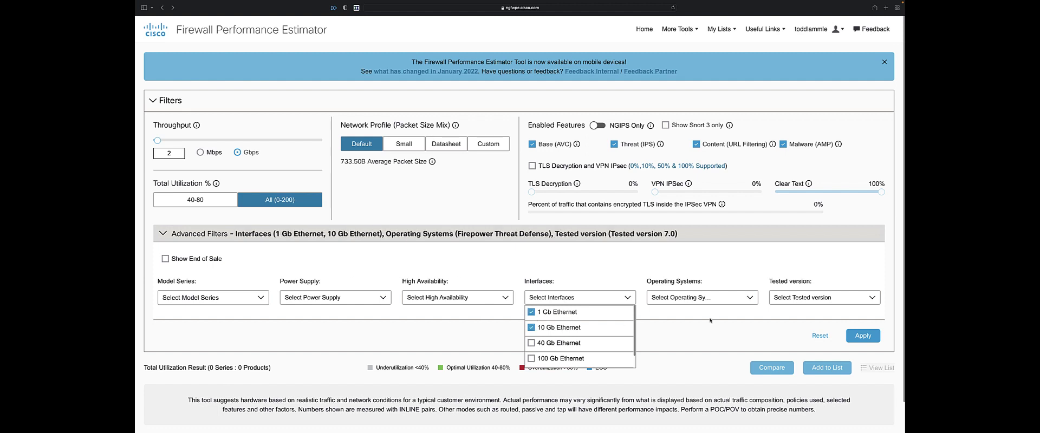
pyautogui.click(723, 301)
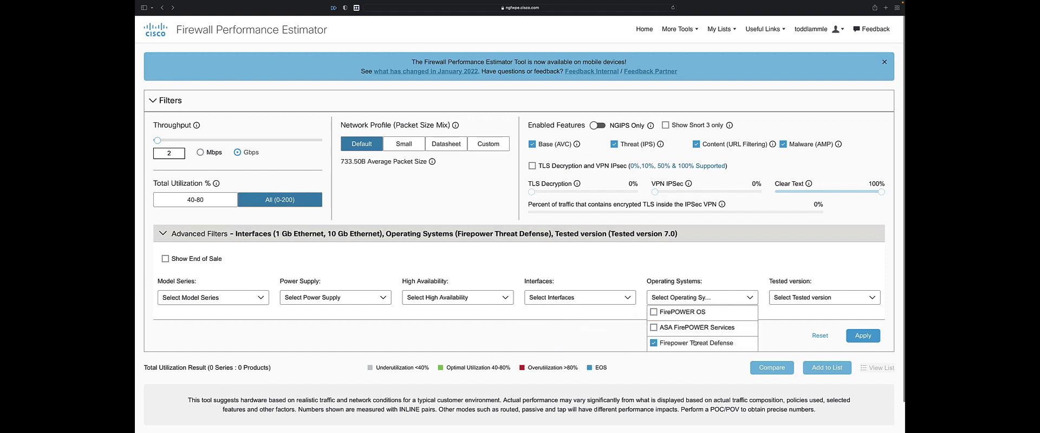
pyautogui.click(813, 298)
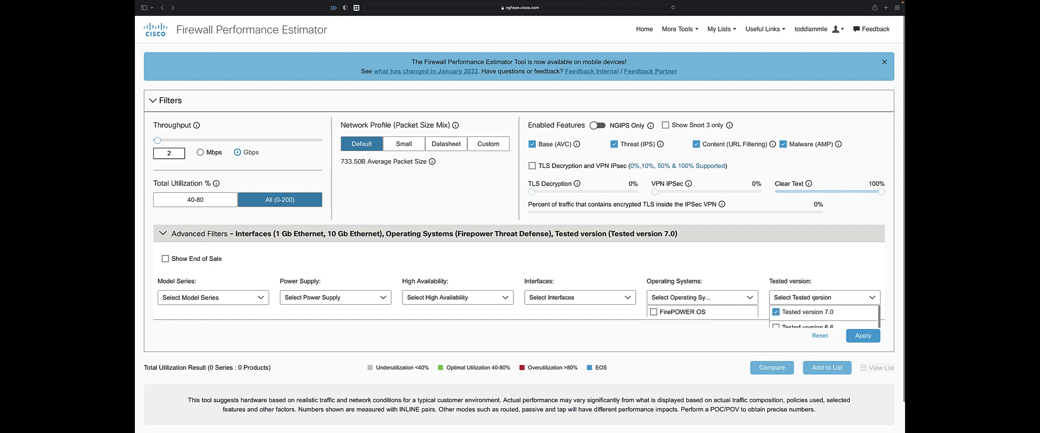
pyautogui.scroll(-1, 833, 347)
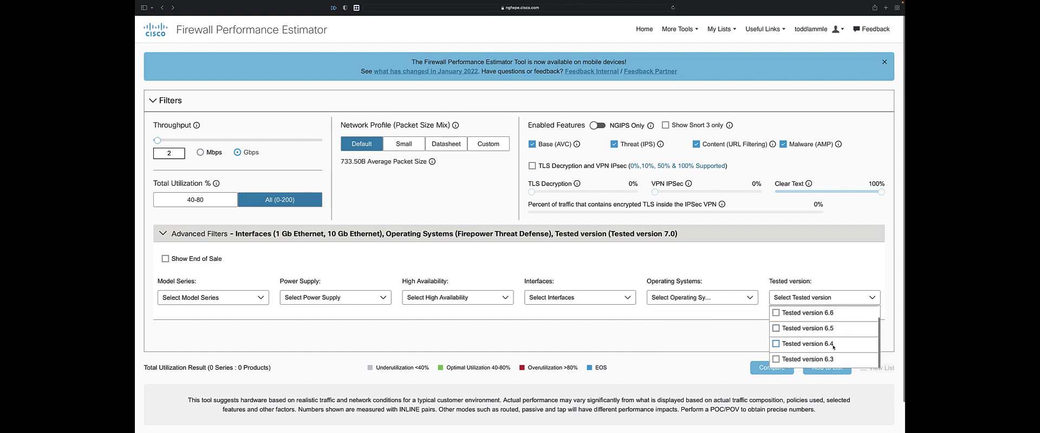
pyautogui.click(771, 351)
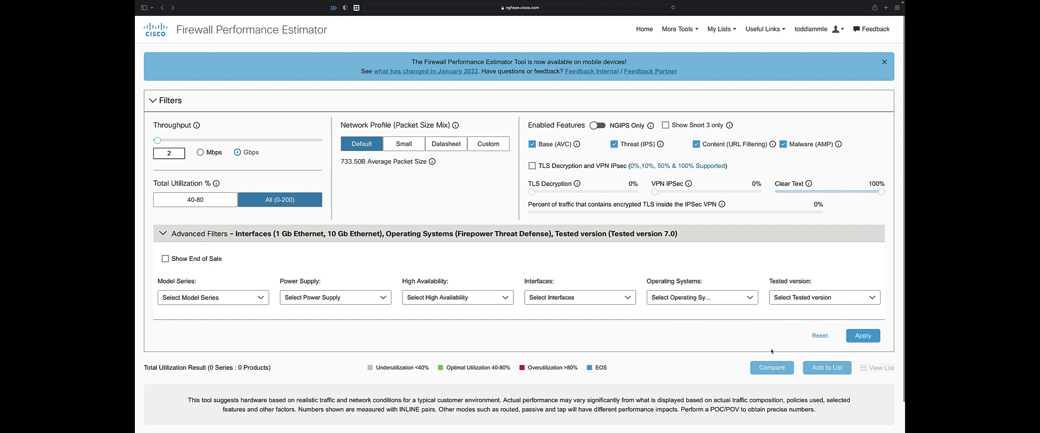
# - Apply the filters and scroll through the 41 products in the Firepower 1000 and 2100 series
pyautogui.click(859, 336)
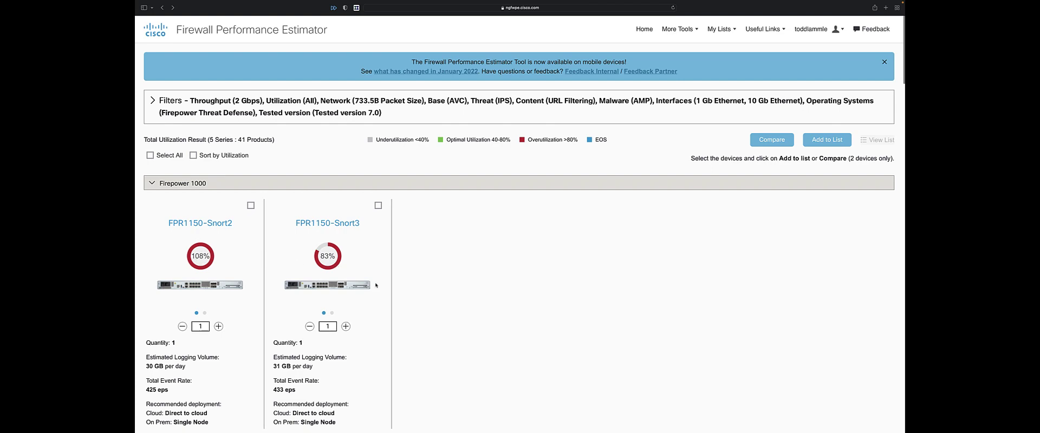
pyautogui.scroll(-4, 375, 284)
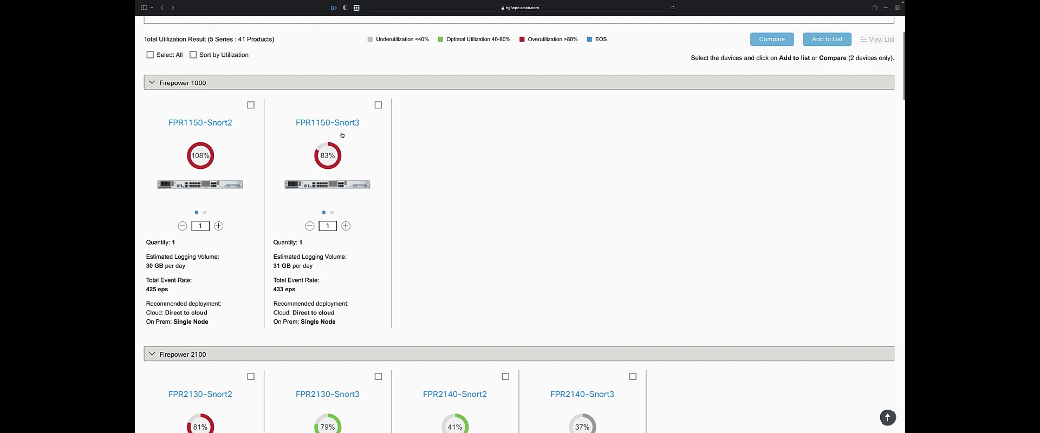
pyautogui.scroll(-3, 434, 262)
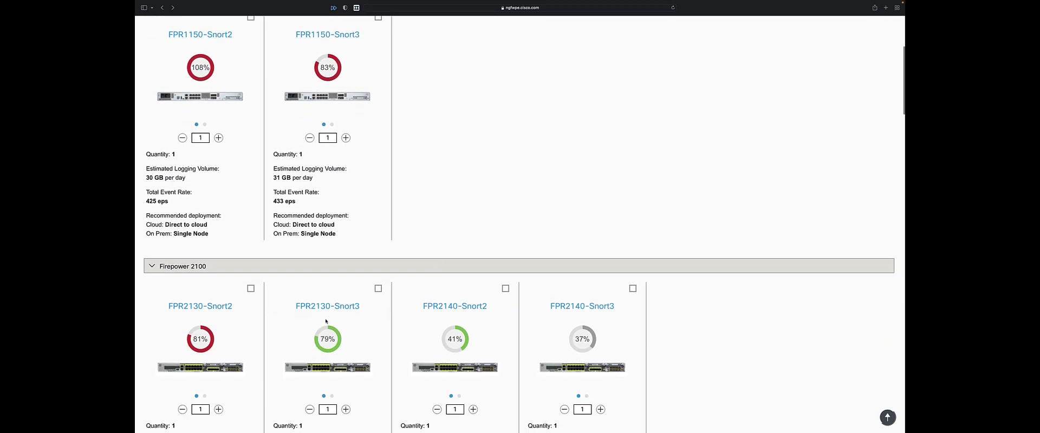
pyautogui.scroll(3, 437, 175)
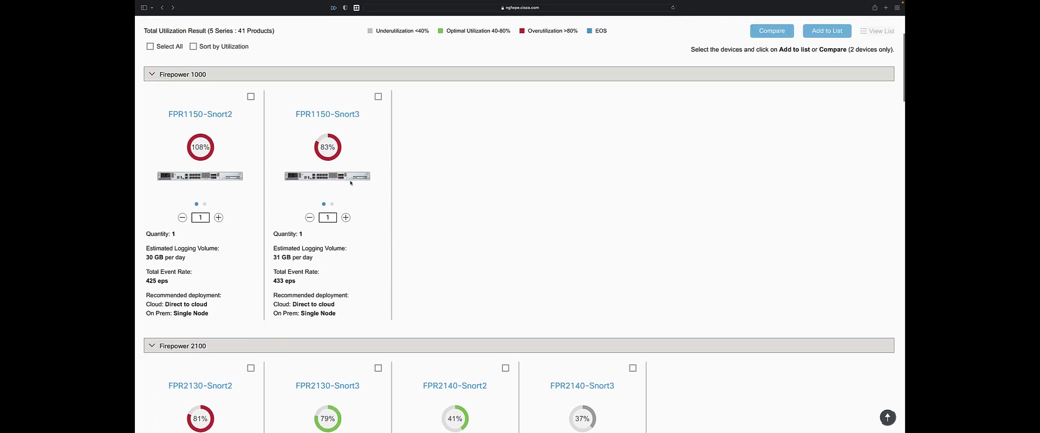
# - Open FPR1150-Snort3 details and read its specs: 83% utilization, 32GB memory, 30.60 GB/day
pyautogui.click(356, 253)
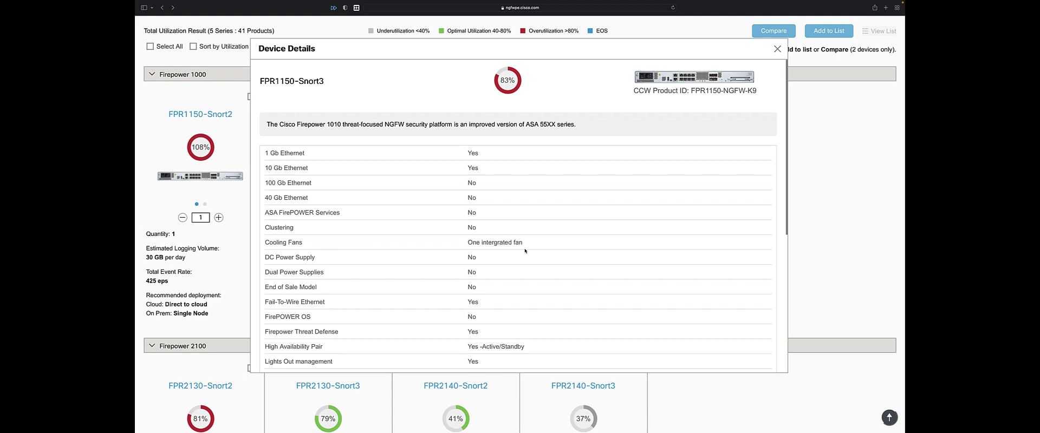
pyautogui.scroll(-5, 521, 246)
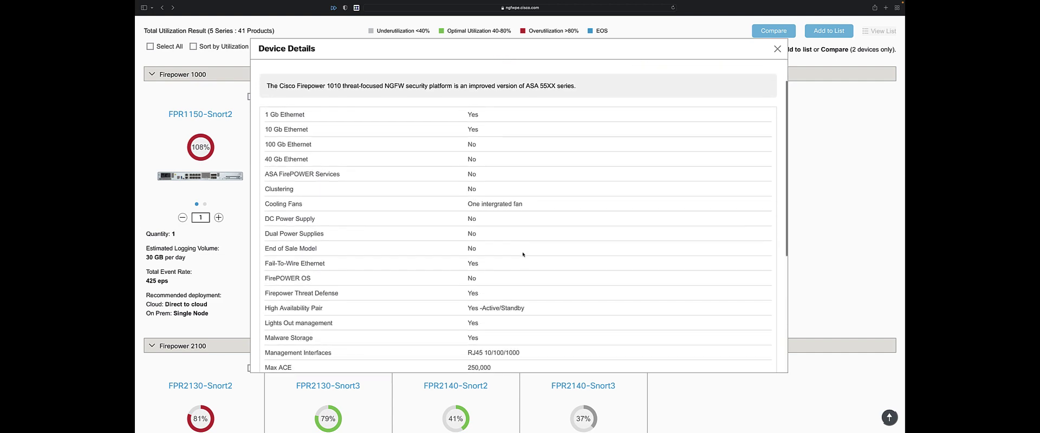
pyautogui.scroll(2, 523, 254)
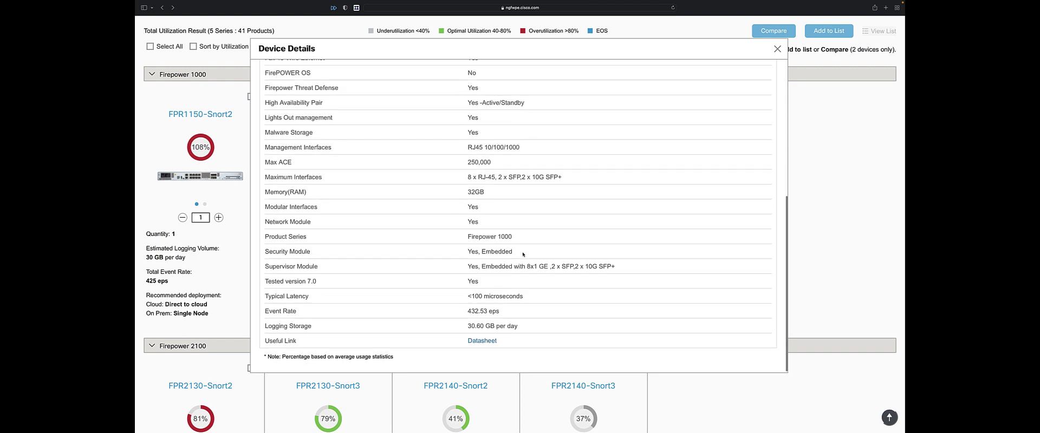
pyautogui.scroll(1, 509, 254)
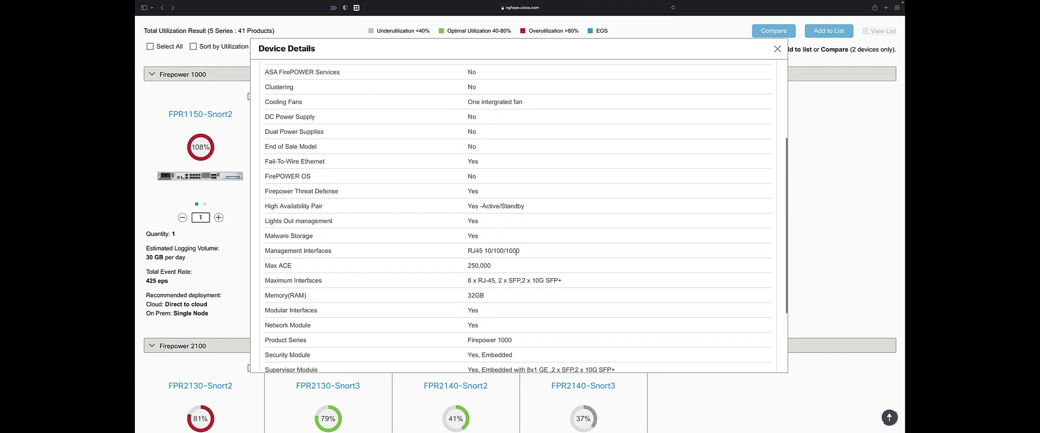
pyautogui.scroll(-3, 516, 251)
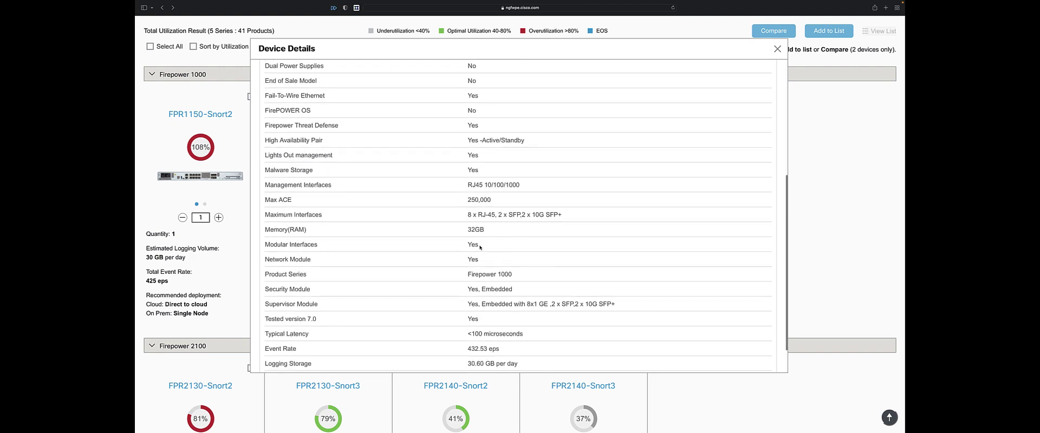
pyautogui.scroll(-2, 493, 281)
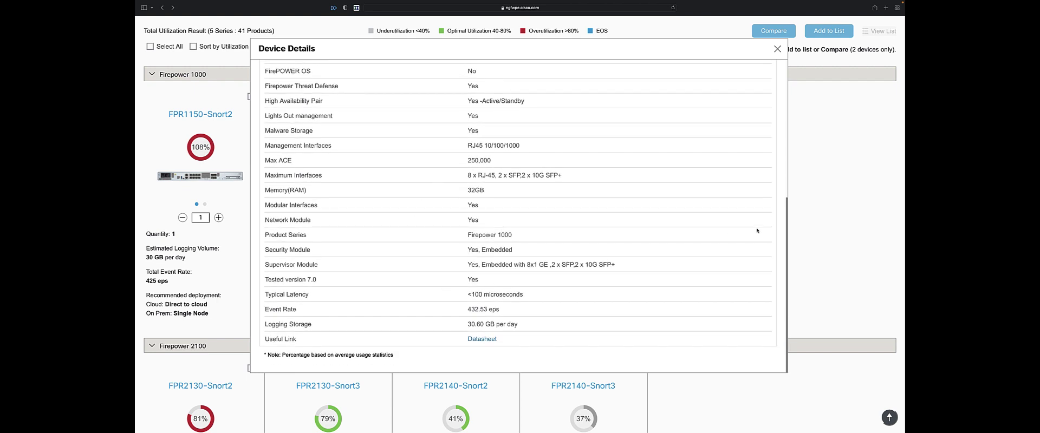
# - Raise FPR1150-Snort2 quantity to 2 (60 GB/day, 851 eps) and review all results
pyautogui.click(814, 197)
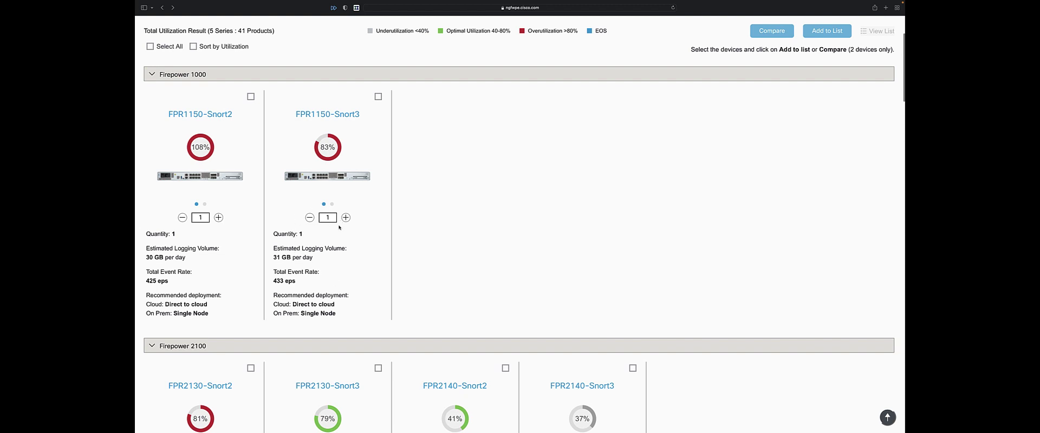
pyautogui.click(218, 218)
pyautogui.scroll(-5, 236, 273)
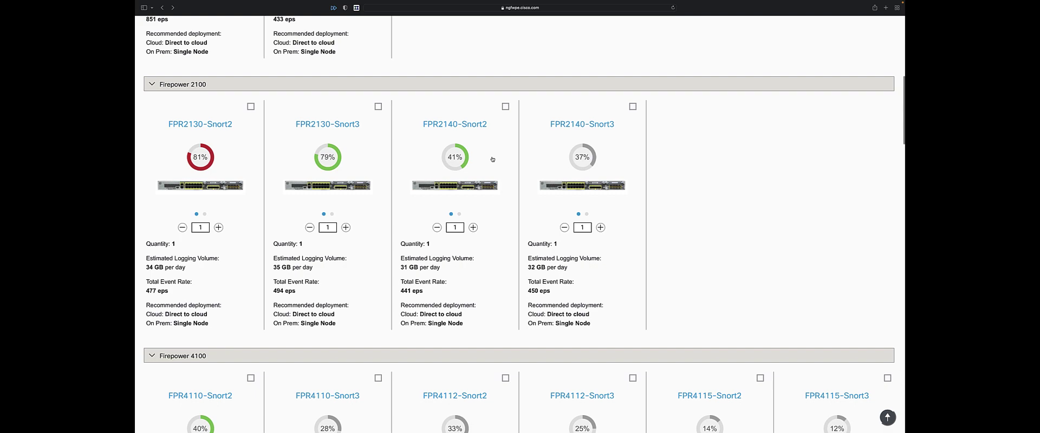
pyautogui.scroll(-5, 493, 159)
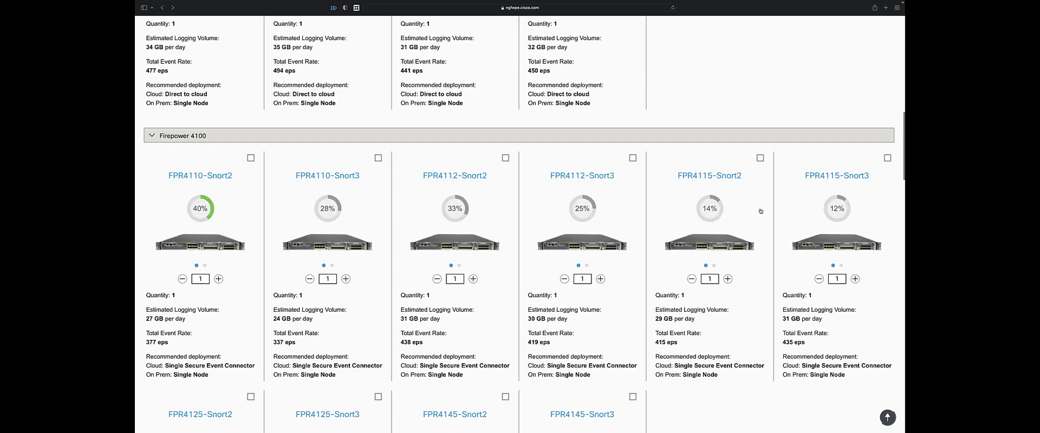
pyautogui.scroll(-10, 818, 217)
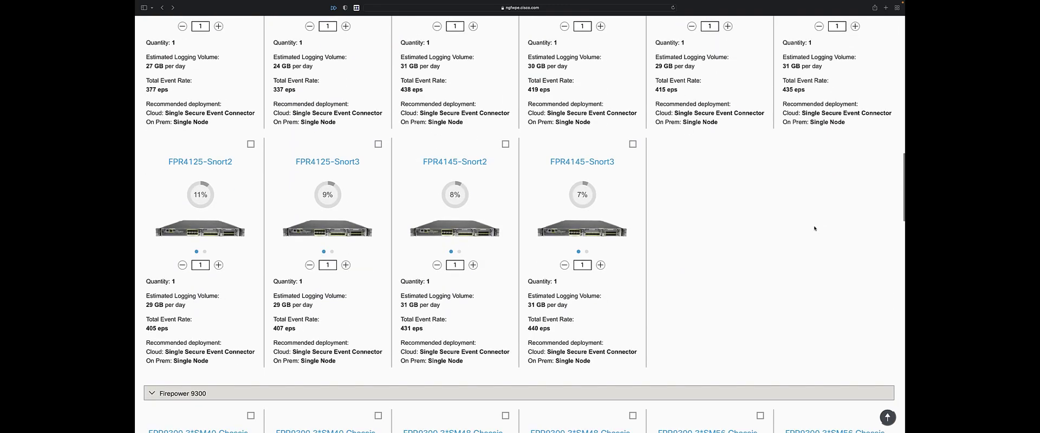
pyautogui.scroll(-1, 815, 228)
pyautogui.scroll(-5, 814, 228)
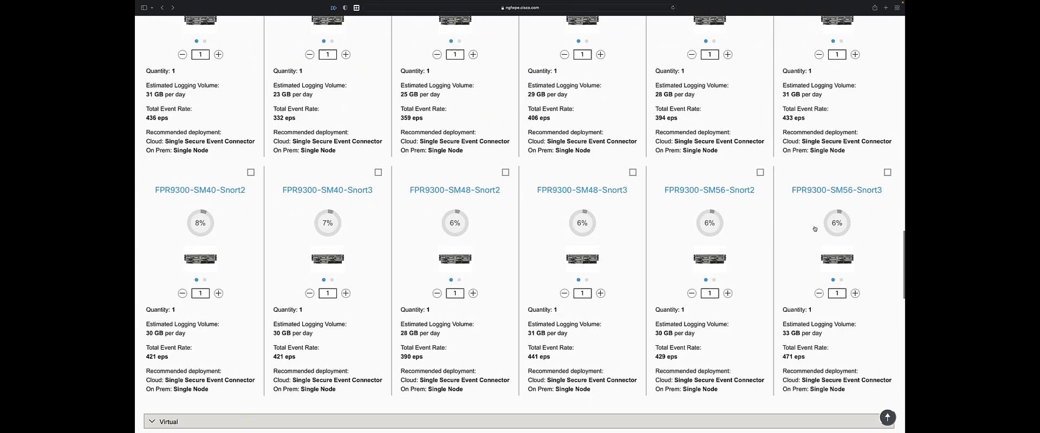
pyautogui.scroll(-6, 822, 209)
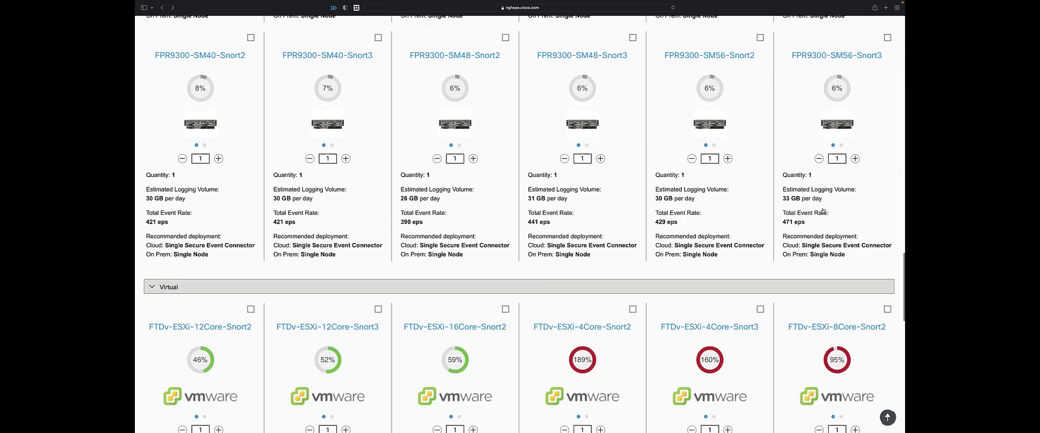
pyautogui.scroll(5, 823, 203)
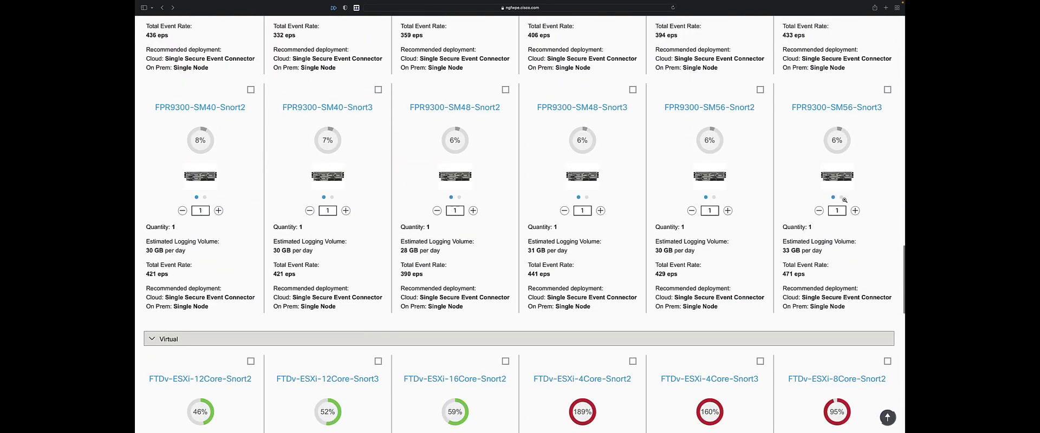
pyautogui.scroll(20, 813, 145)
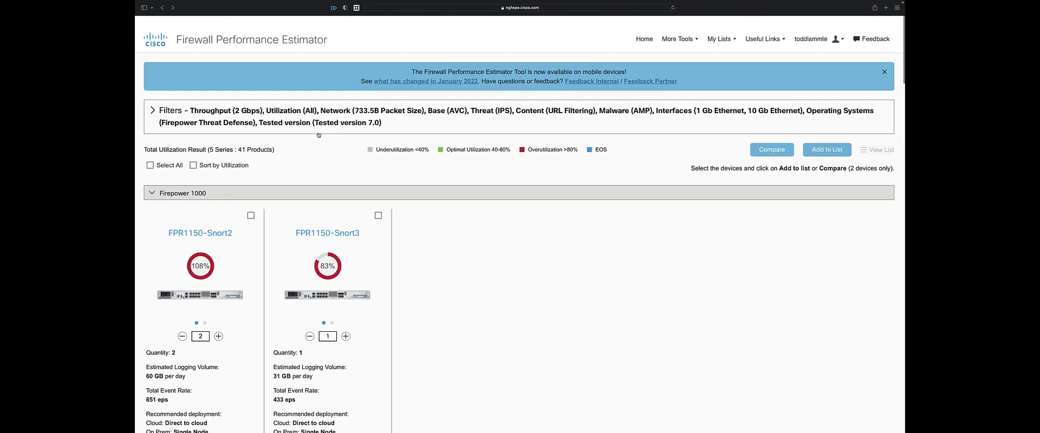
# - Re-filter to 1 Gbps throughput at 40-80% utilization and apply, leaving 9 products
pyautogui.click(317, 115)
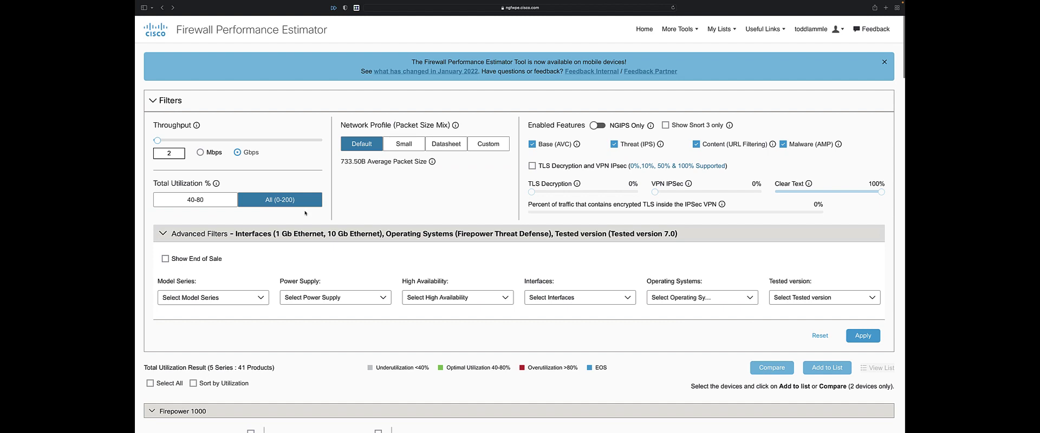
pyautogui.doubleClick(169, 153)
pyautogui.write('1')
pyautogui.click(203, 201)
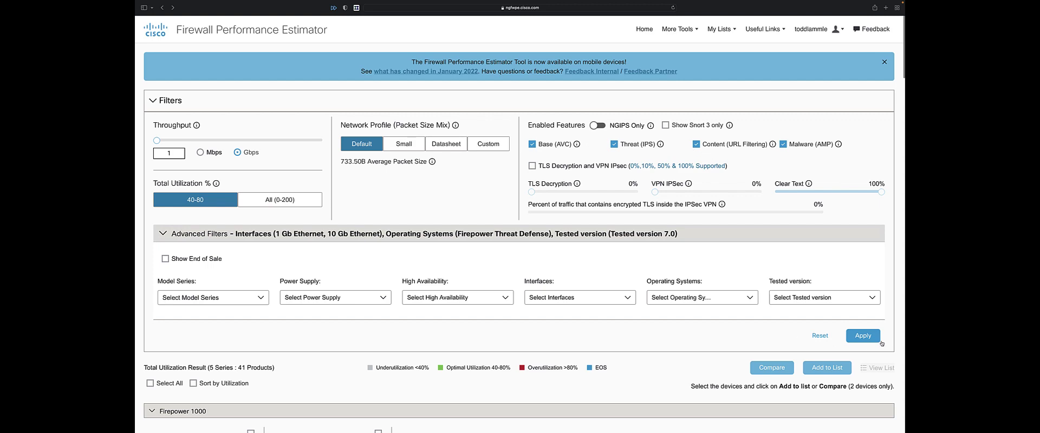
pyautogui.click(864, 336)
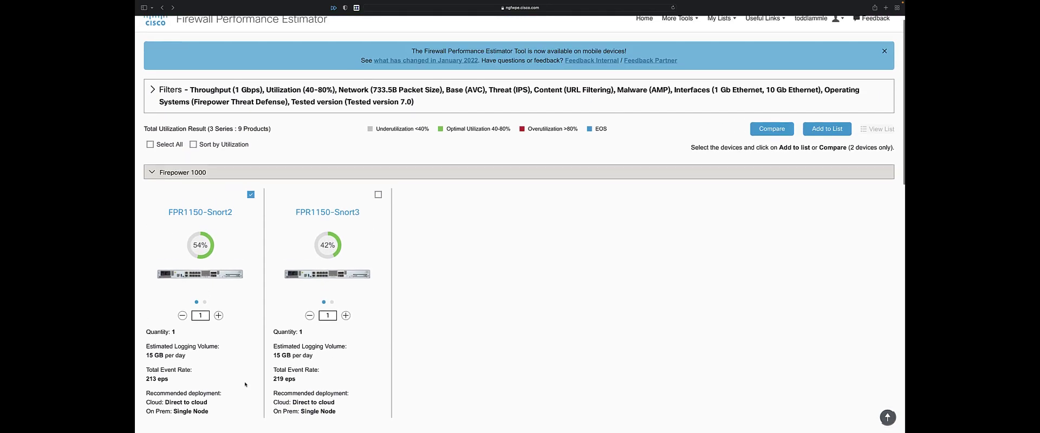
# - Review the FPR1150-Snort2 vs FPR2130-Snort2 Compare Devices table, then close it
pyautogui.click(774, 134)
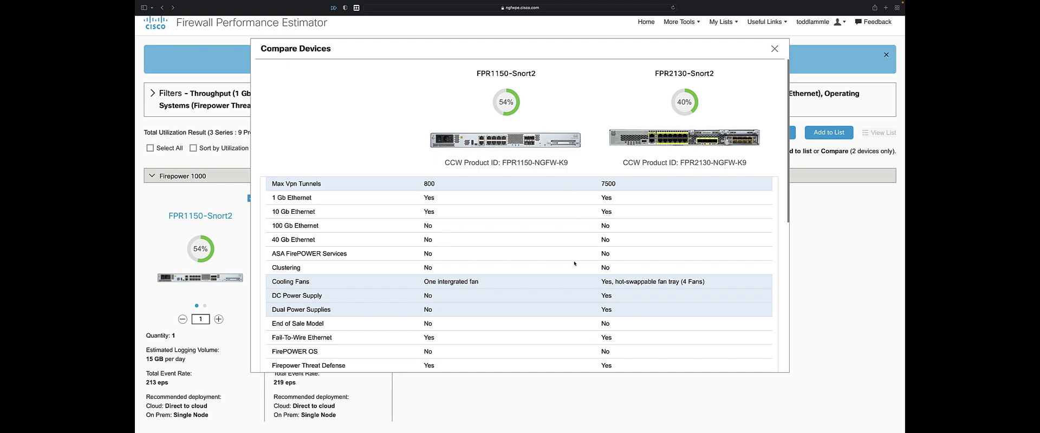
pyautogui.scroll(-5, 579, 291)
pyautogui.scroll(5, 623, 189)
pyautogui.click(775, 49)
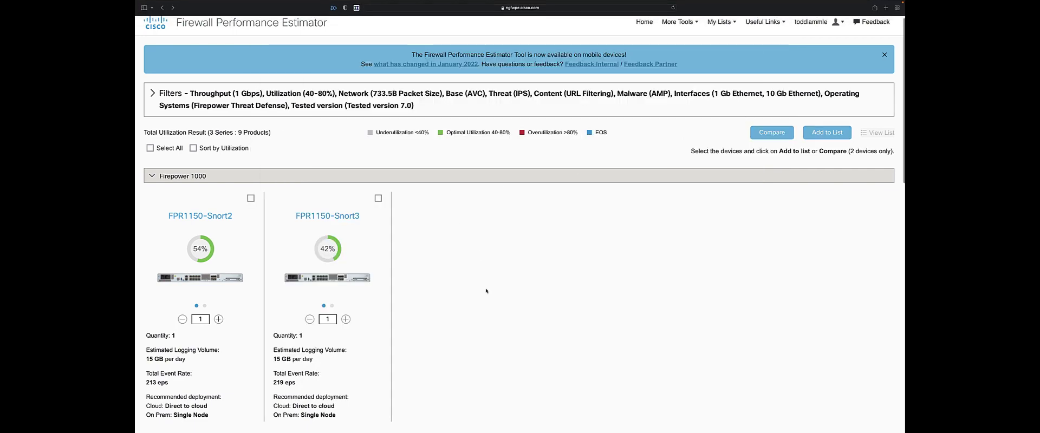
pyautogui.scroll(1, 486, 290)
pyautogui.scroll(1, 486, 291)
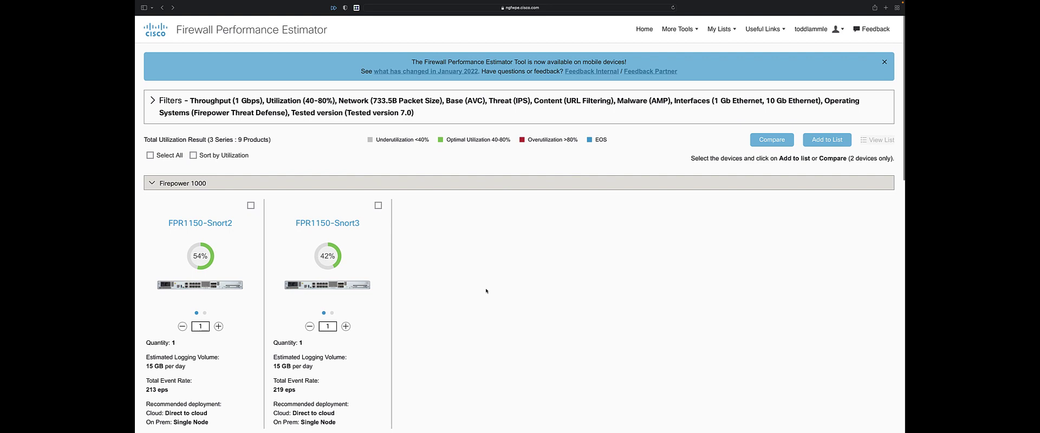
# - Switch to the Logging Volume Estimator and expand the Firepower 2100 Series
pyautogui.click(681, 29)
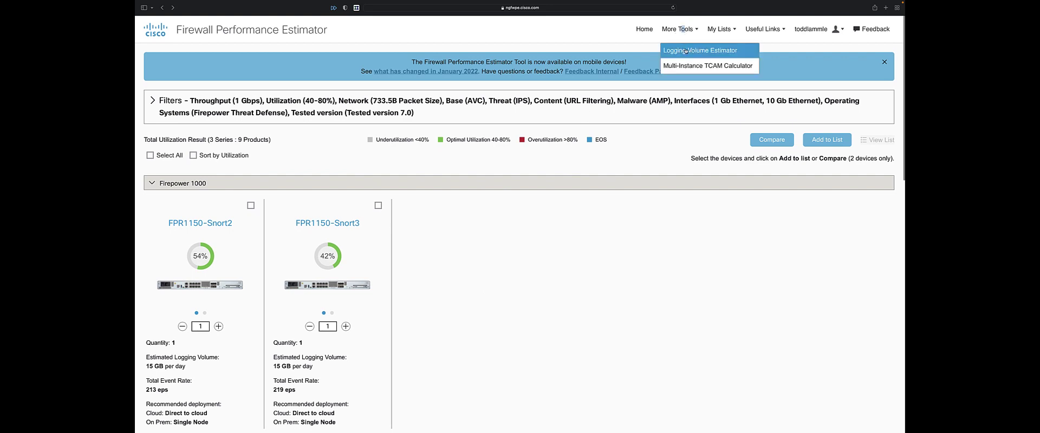
pyautogui.click(685, 51)
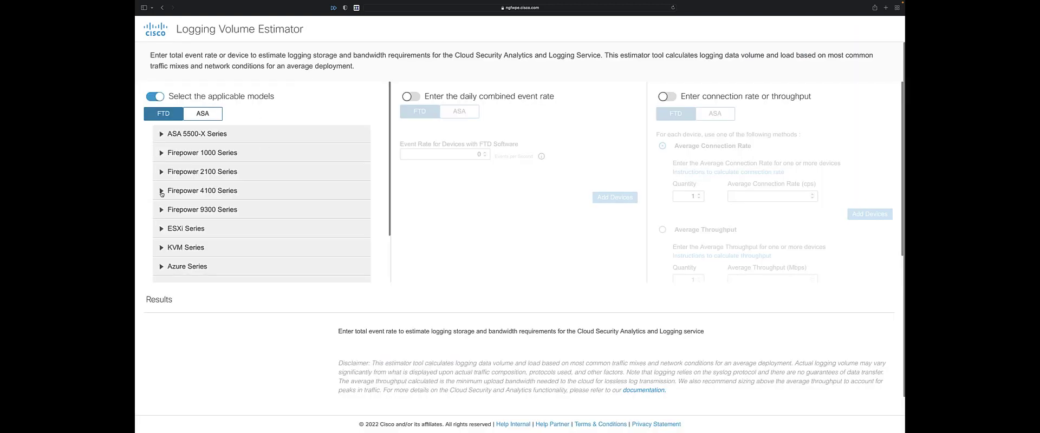
pyautogui.click(161, 172)
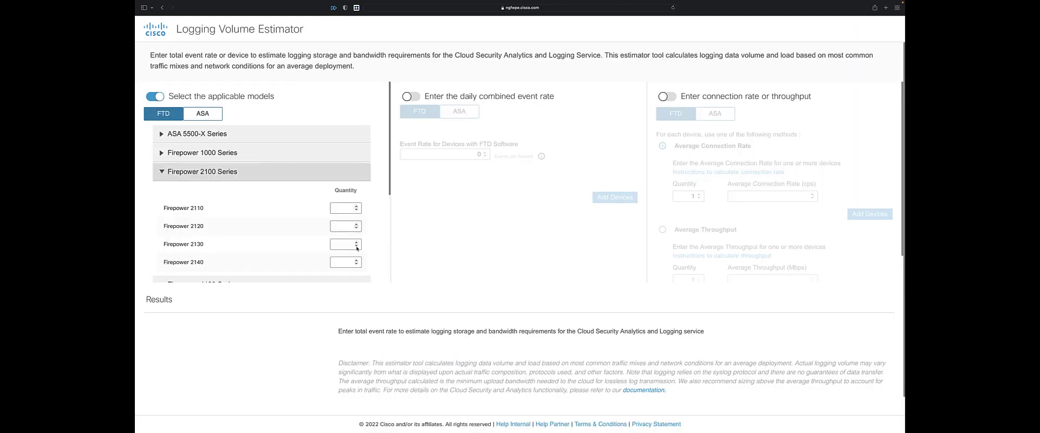
pyautogui.scroll(-5, 320, 260)
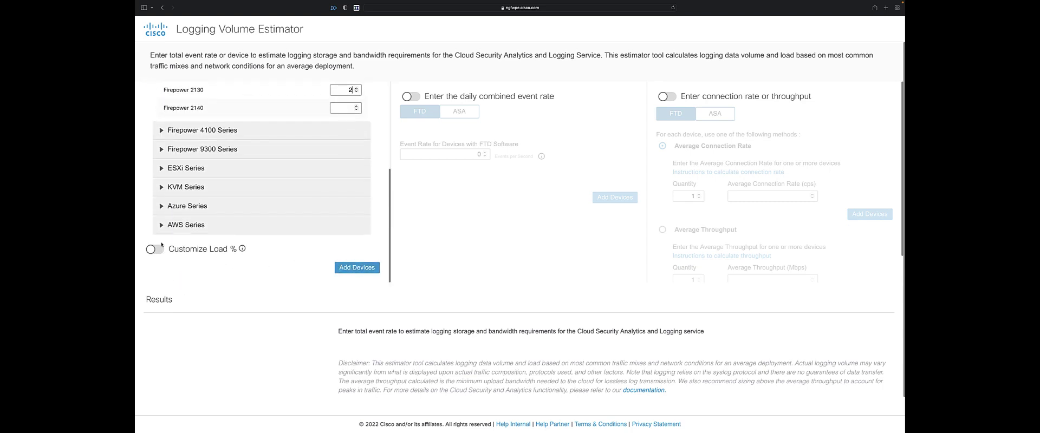
# - Add two Firepower 2130 units and review the 53.1 GB/day, 751 eps estimate
pyautogui.click(352, 269)
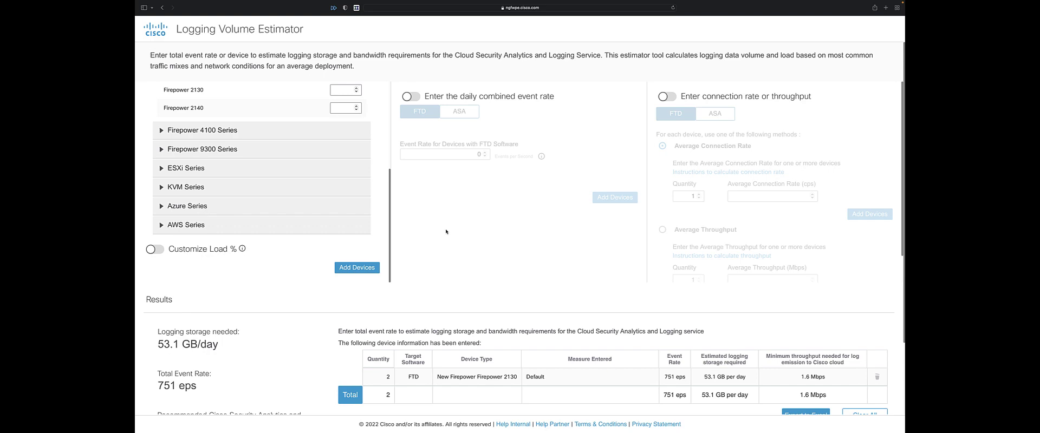
pyautogui.scroll(-3, 449, 228)
pyautogui.scroll(3, 456, 190)
pyautogui.scroll(-3, 441, 266)
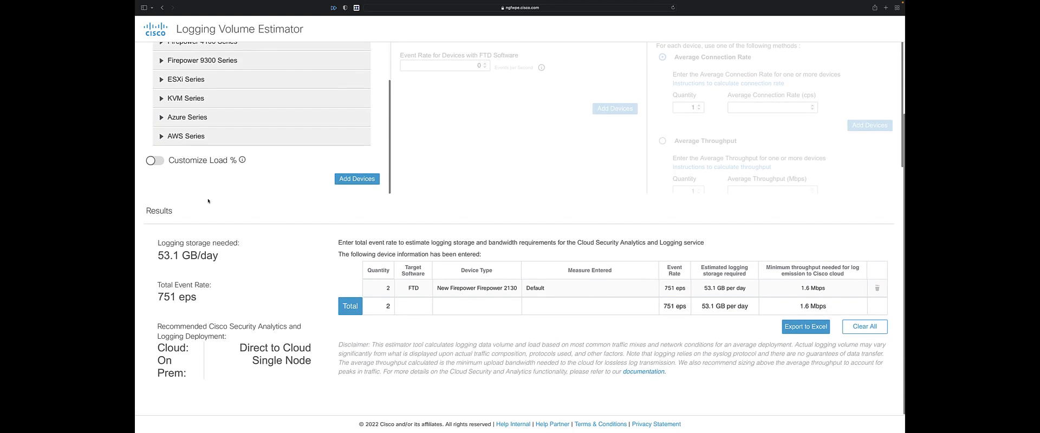
pyautogui.scroll(2, 208, 185)
pyautogui.scroll(-2, 208, 184)
pyautogui.scroll(5, 711, 316)
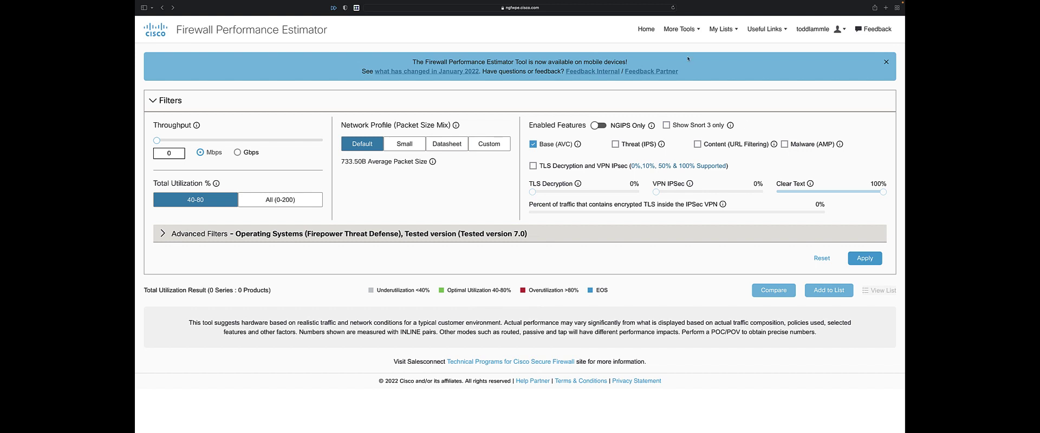
# - Open the Sizing guide from Useful Links and expand the Advanced Filters section
pyautogui.click(774, 30)
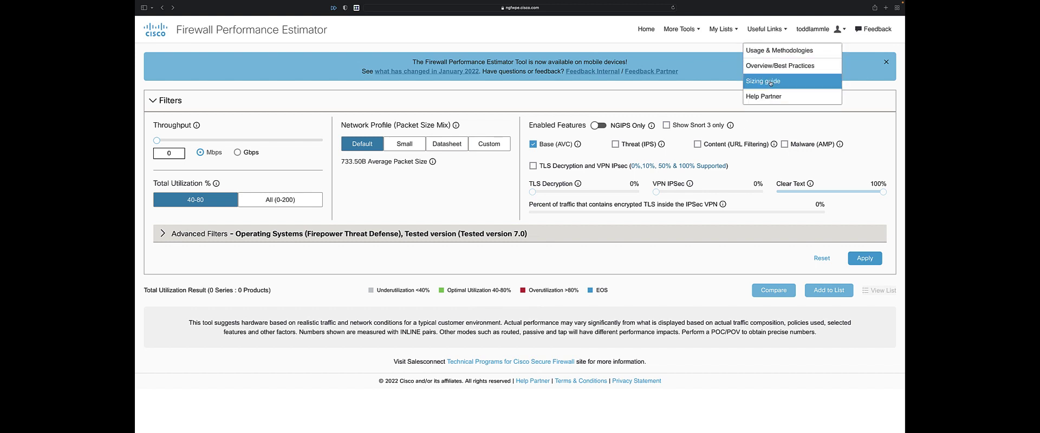
pyautogui.click(774, 65)
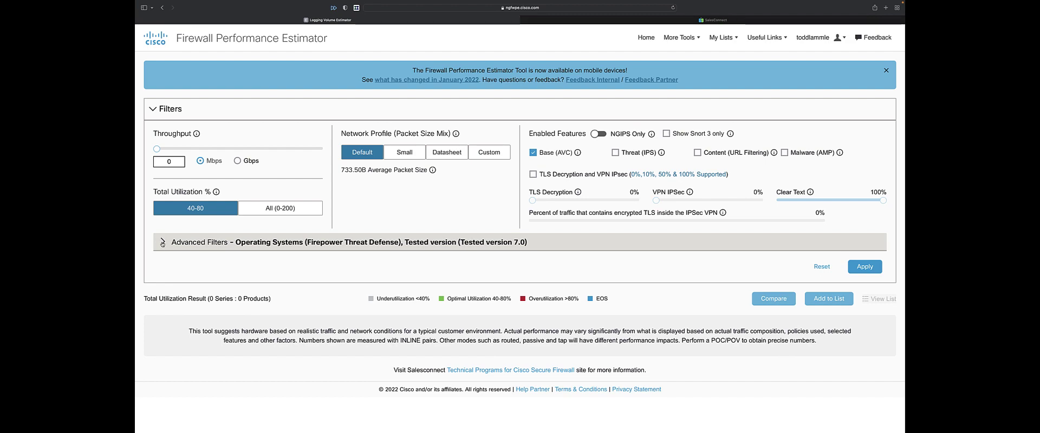
pyautogui.click(163, 243)
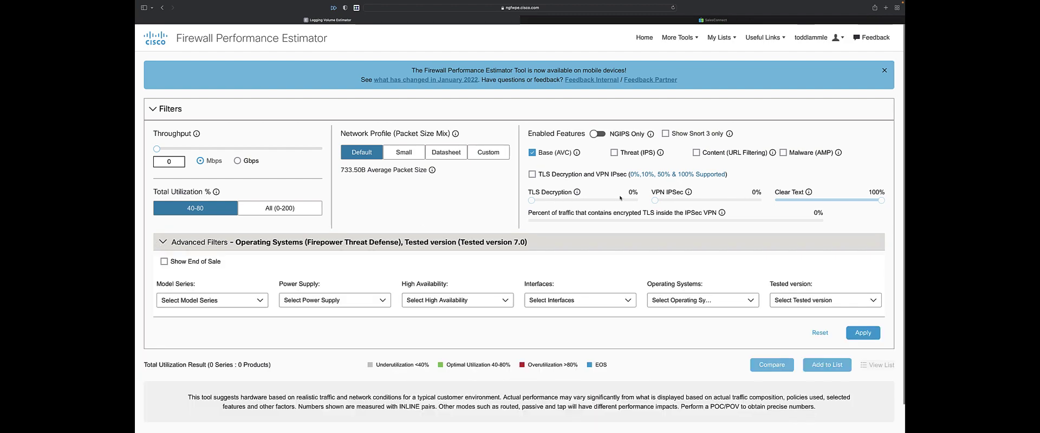